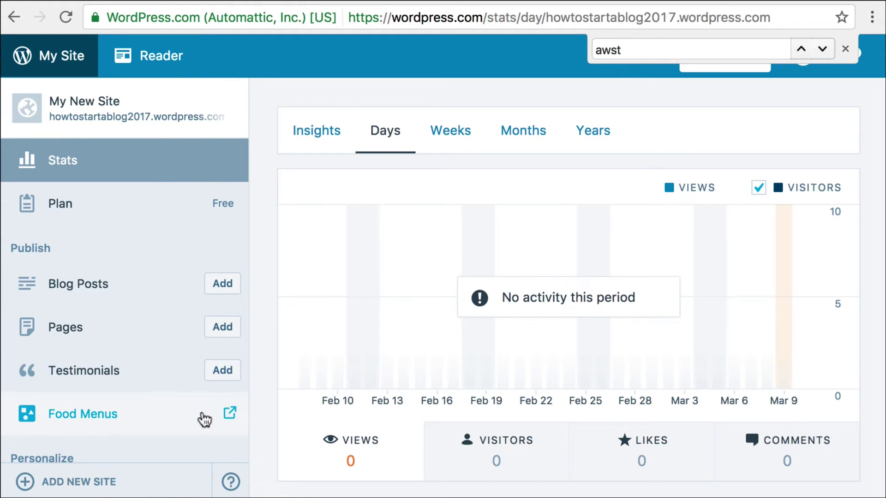
Step: Open General settings for howtostartablog2017.wordpress.com and scroll down to its Site Address section
{"action": "scroll", "coordinate": [122, 422], "scroll_direction": "down", "scroll_amount": 5}
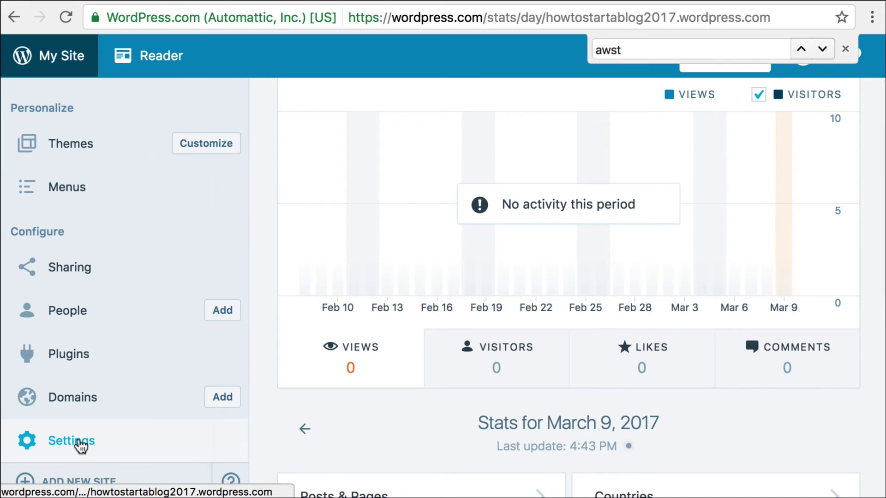
{"action": "left_click", "coordinate": [80, 444]}
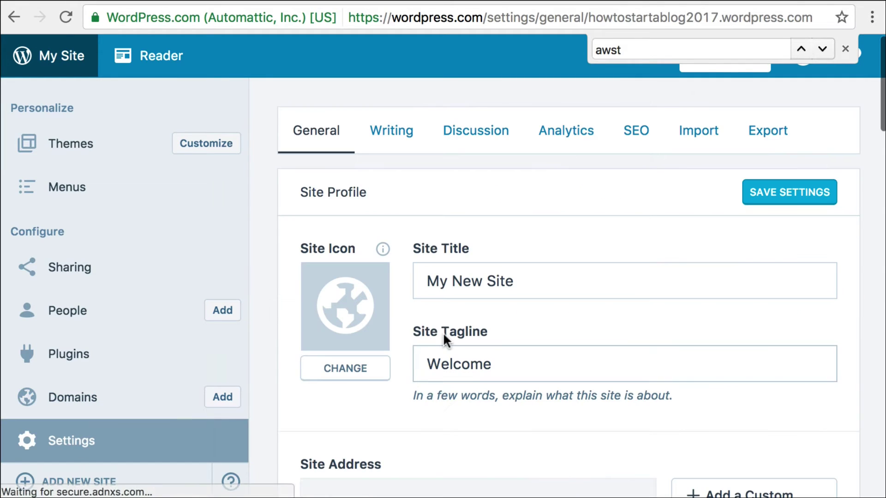
{"action": "scroll", "coordinate": [443, 333], "scroll_direction": "down", "scroll_amount": 6}
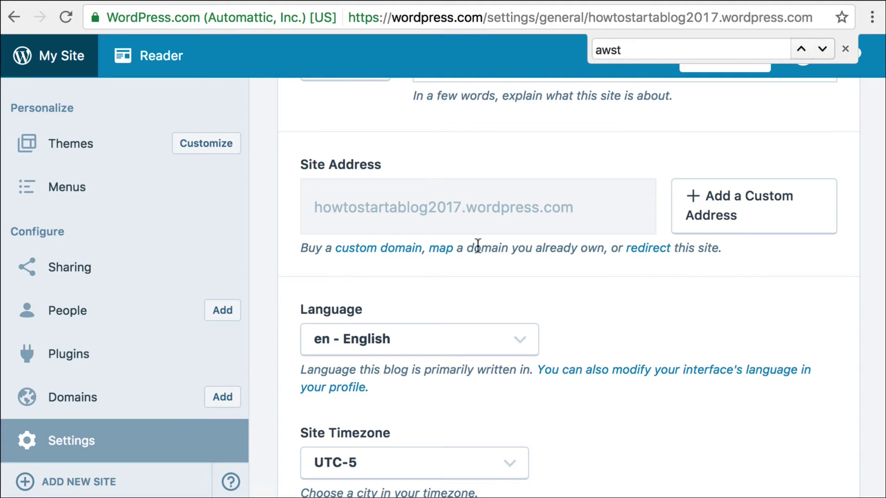
Step: Start a Site Redirect and enter ijustmadeawebsite.com as the destination domain
{"action": "left_click", "coordinate": [643, 255]}
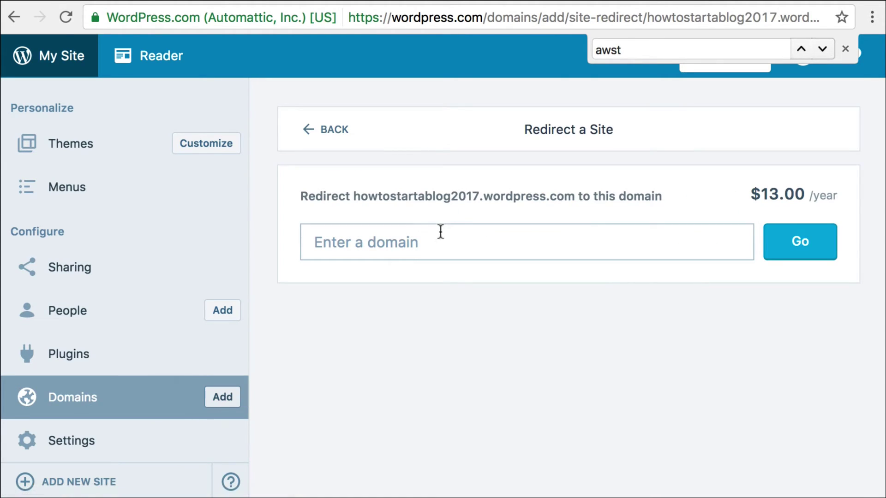
{"action": "left_click", "coordinate": [375, 252]}
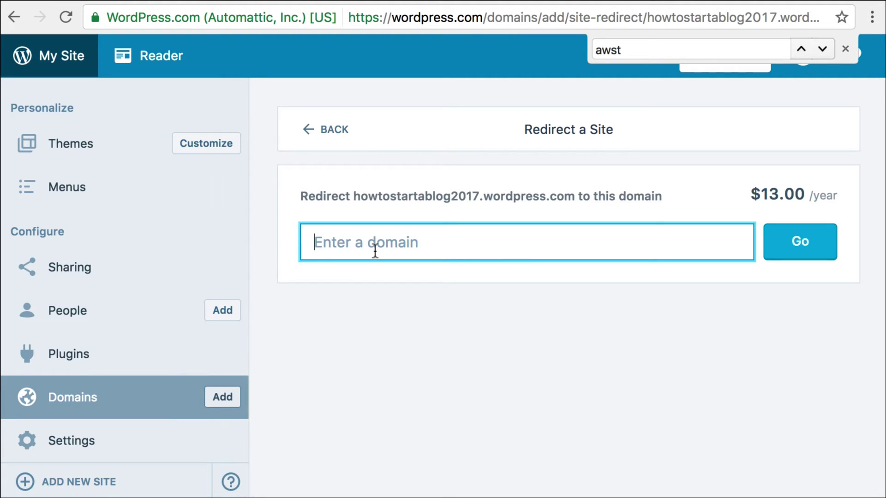
{"action": "type", "text": "l"}
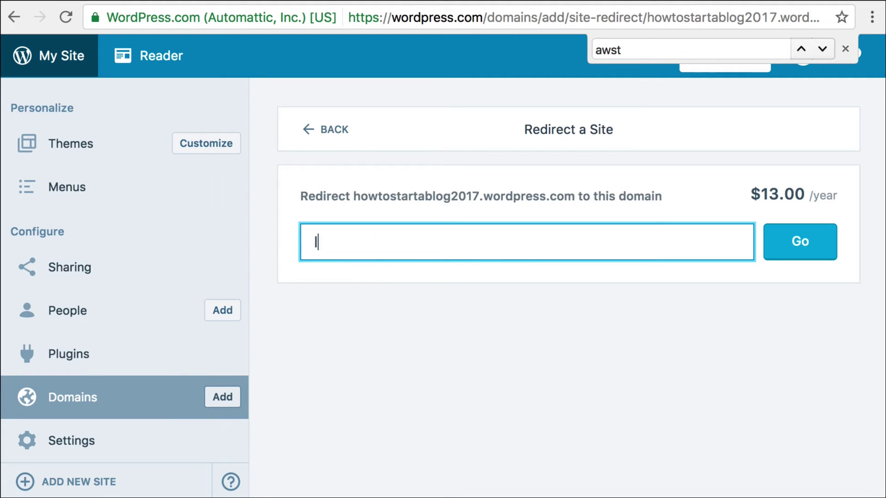
{"action": "type", "text": "juss"}
{"action": "key", "text": "BackSpace"}
{"action": "type", "text": "tmadeaw"}
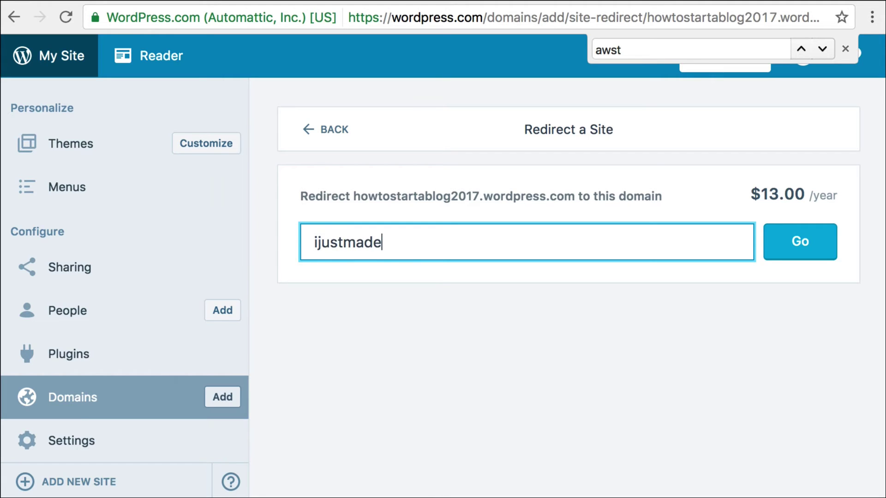
{"action": "type", "text": "ebsite.com"}
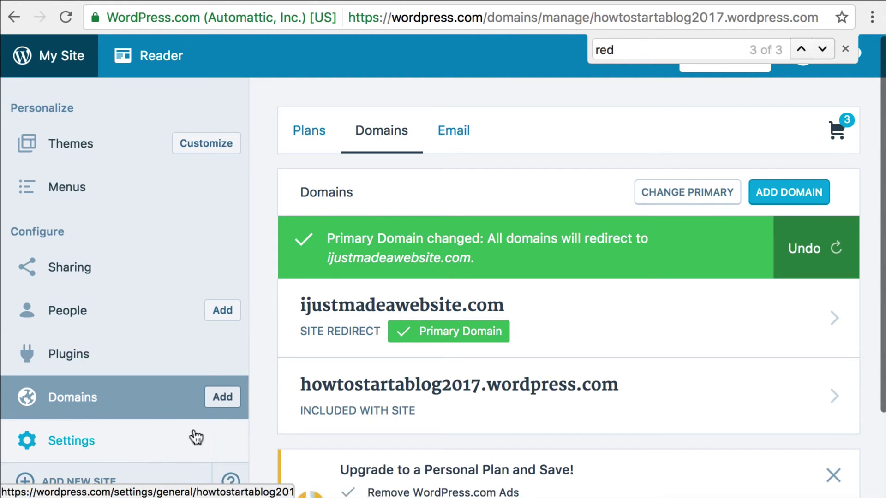
Step: Select the blog's wordpress.com address in the browser's URL bar
{"action": "scroll", "coordinate": [457, 341], "scroll_direction": "down", "scroll_amount": 2}
{"action": "scroll", "coordinate": [462, 342], "scroll_direction": "up", "scroll_amount": 1}
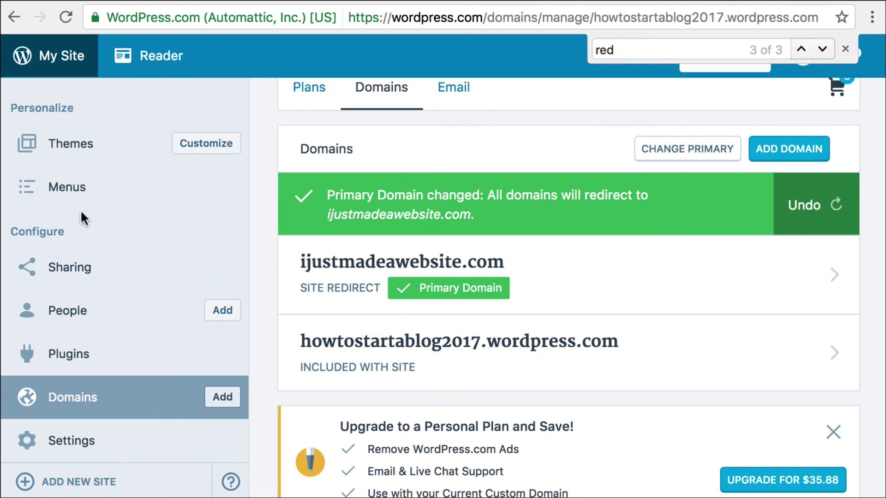
{"action": "left_click_drag", "start_coordinate": [596, 11], "coordinate": [817, 12]}
{"action": "key", "text": "super+c"}
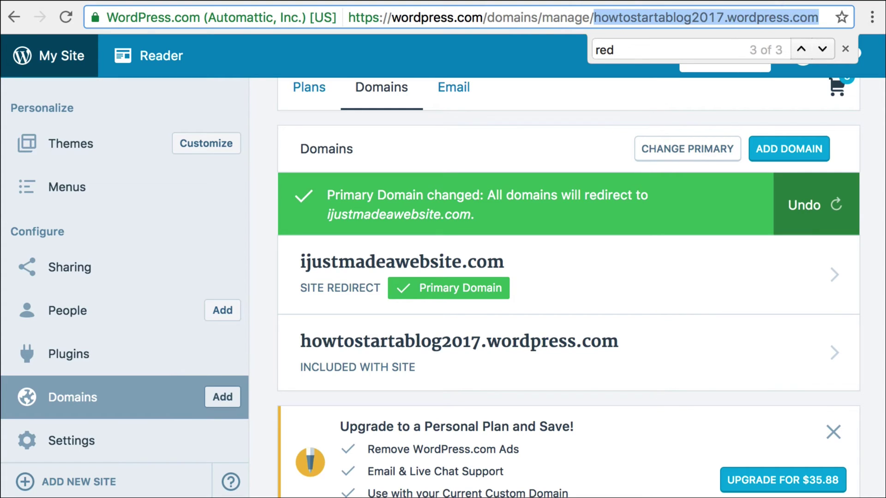
Step: Load the old howtostartablog2017.wordpress.com address in a new tab to test the redirect
{"action": "key", "text": "super+t"}
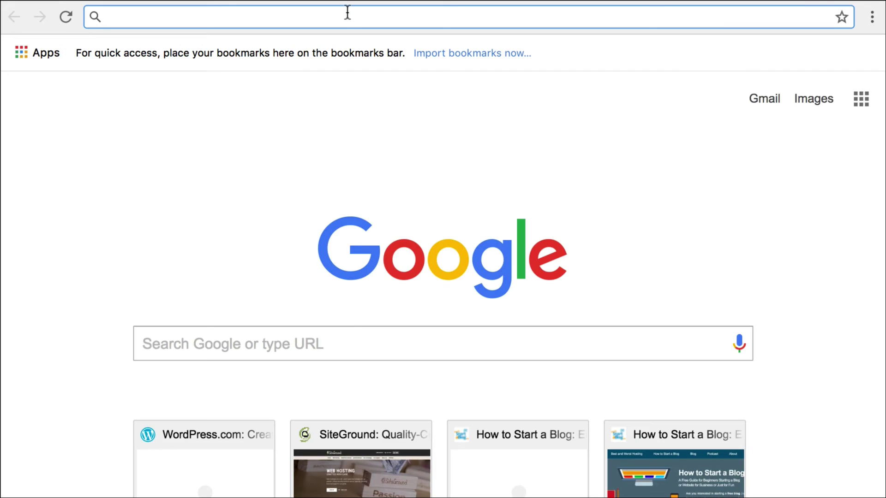
{"action": "key", "text": "super+v"}
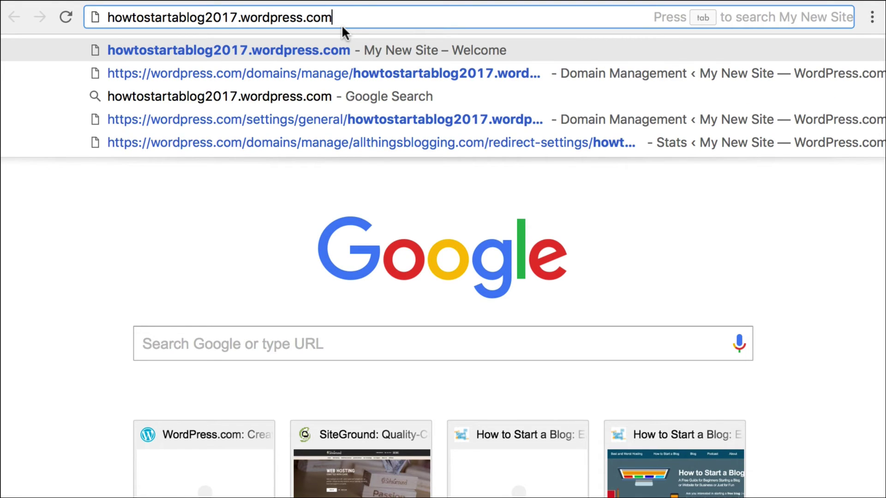
{"action": "key", "text": "Return"}
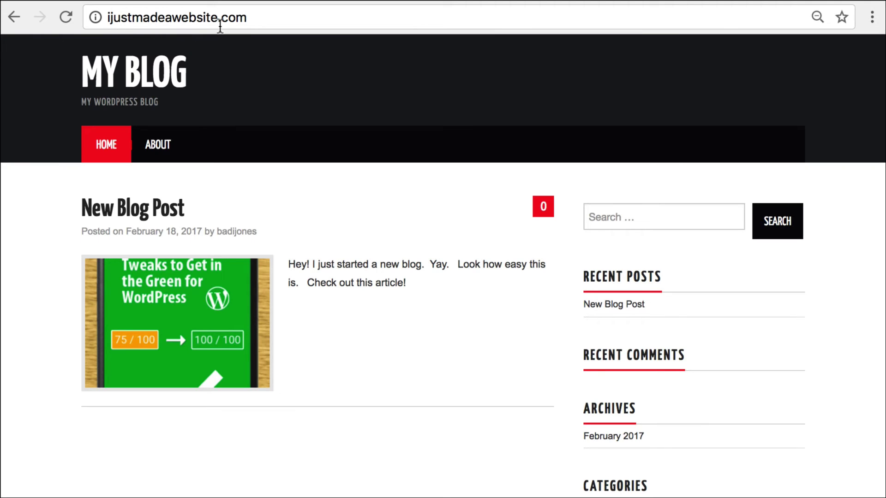
{"action": "scroll", "coordinate": [258, 337], "scroll_direction": "down", "scroll_amount": 1}
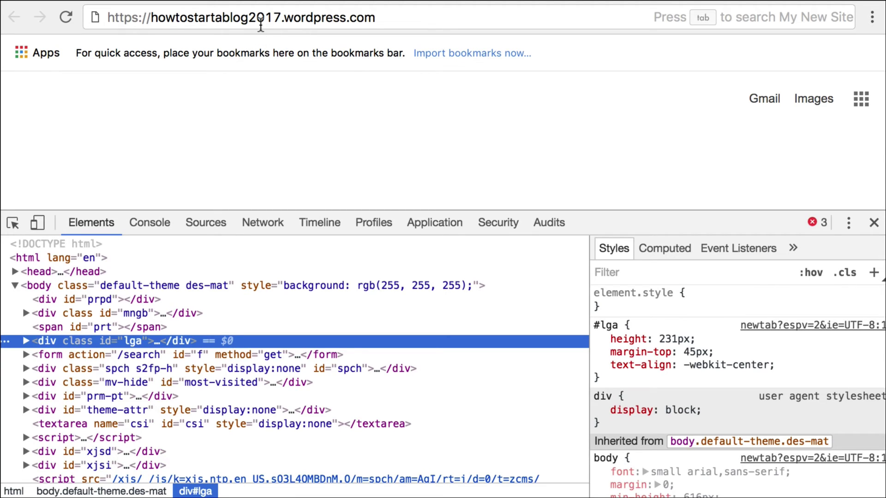
Step: Reload the old blog address and show the DevTools Network request log
{"action": "left_click", "coordinate": [259, 17]}
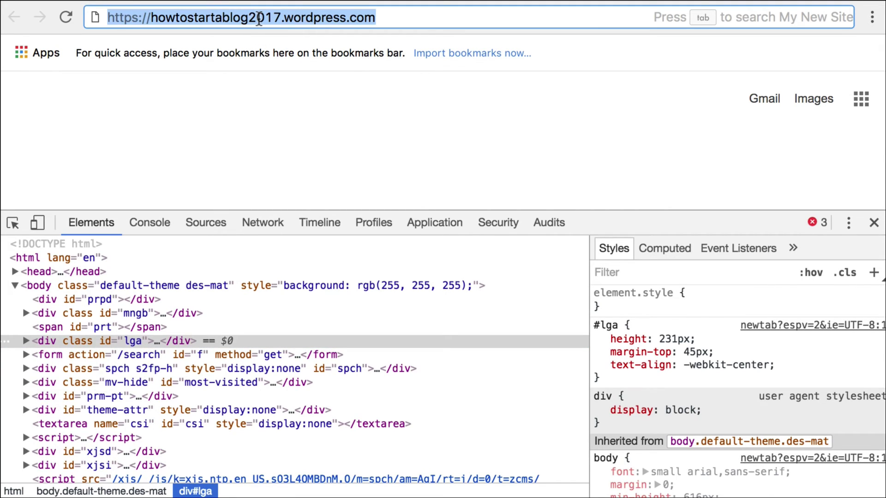
{"action": "key", "text": "Return"}
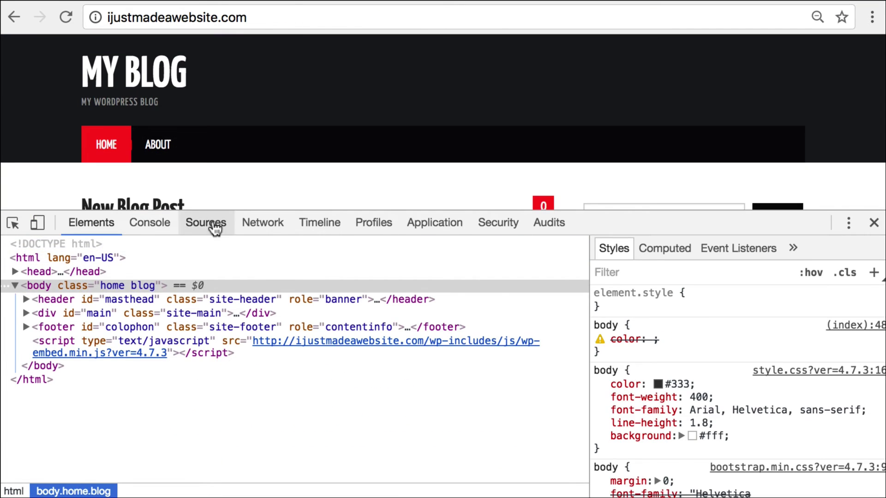
{"action": "left_click", "coordinate": [263, 224]}
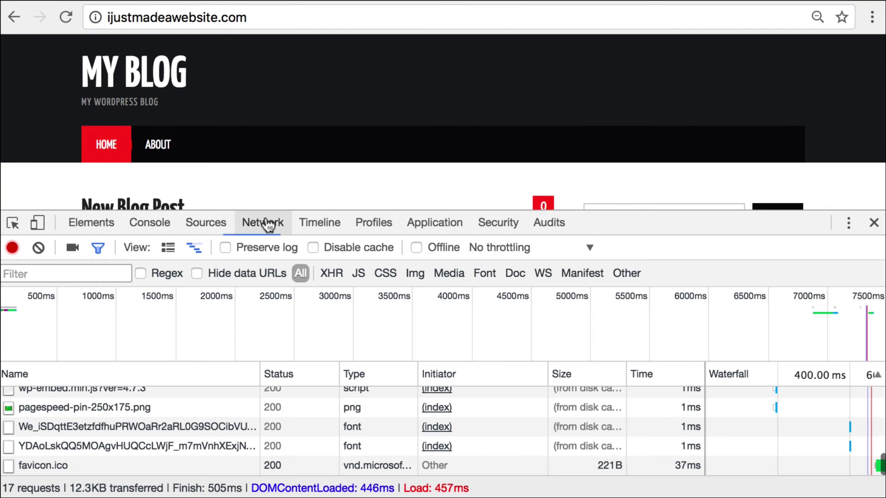
{"action": "scroll", "coordinate": [200, 409], "scroll_direction": "up", "scroll_amount": 3}
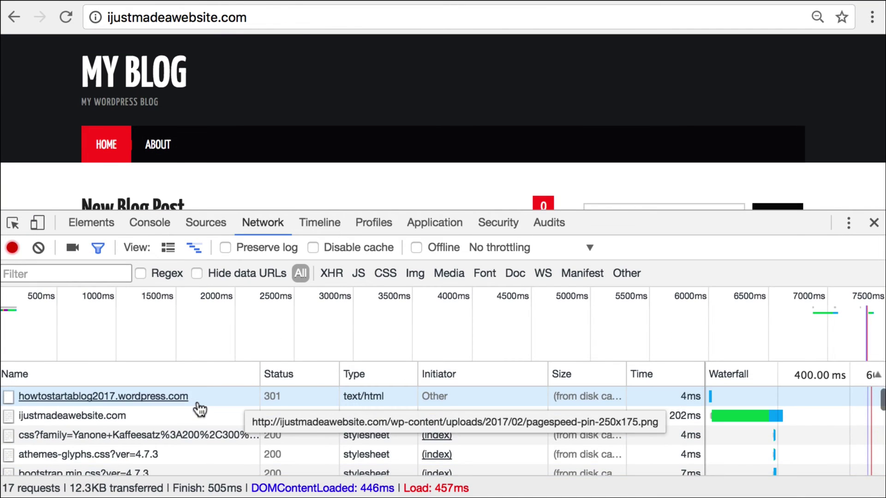
{"action": "left_click", "coordinate": [125, 407]}
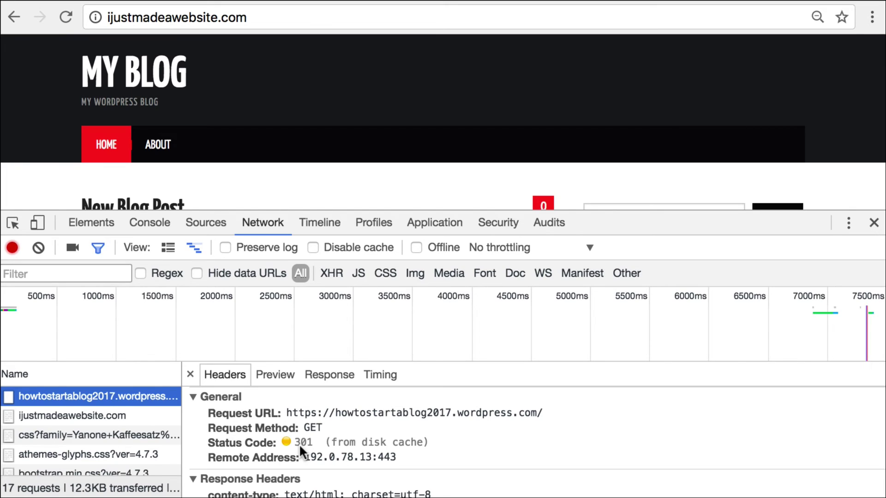
{"action": "scroll", "coordinate": [299, 444], "scroll_direction": "down", "scroll_amount": 4}
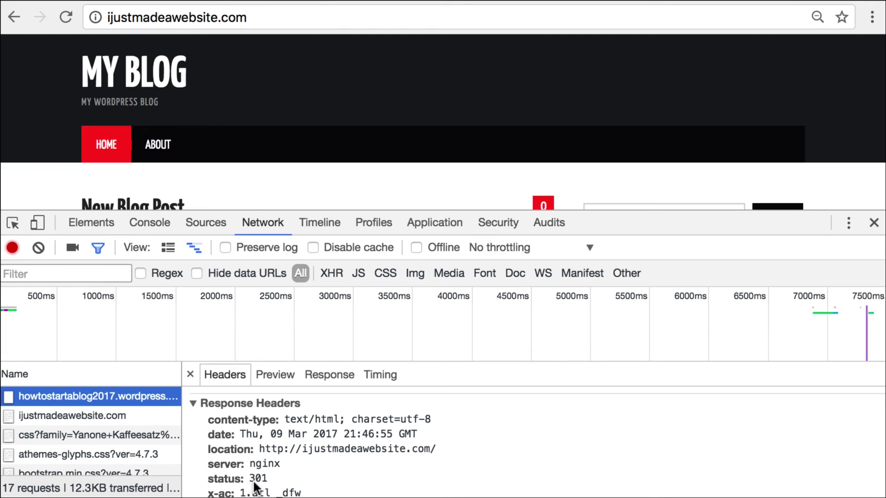
{"action": "scroll", "coordinate": [276, 485], "scroll_direction": "down", "scroll_amount": 1}
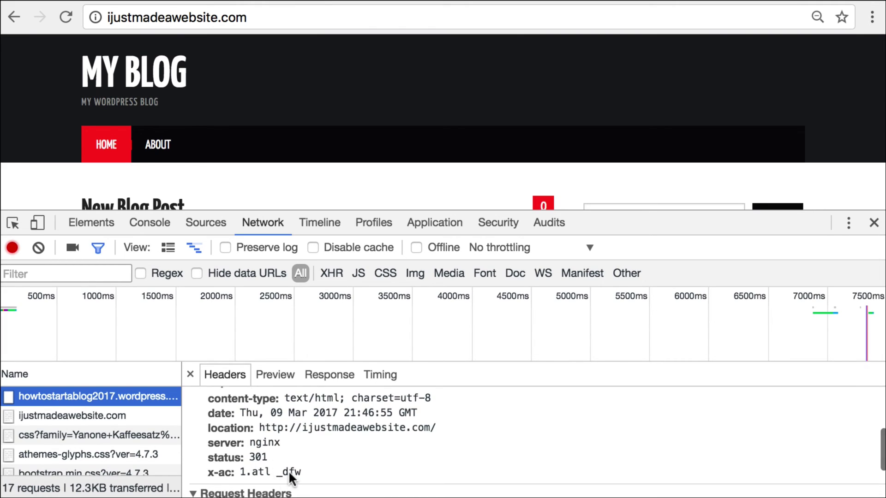
{"action": "scroll", "coordinate": [288, 475], "scroll_direction": "up", "scroll_amount": 1}
{"action": "scroll", "coordinate": [289, 471], "scroll_direction": "up", "scroll_amount": 1}
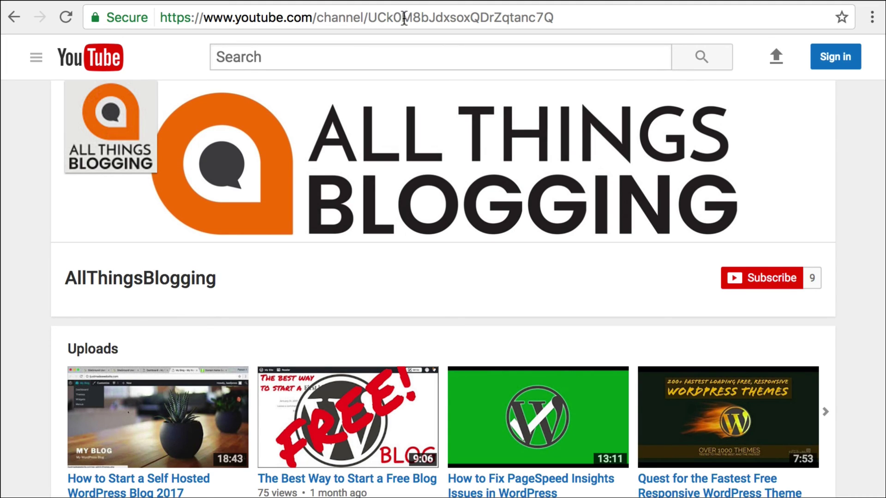
Step: Select the channel path in the AllThingsBlogging YouTube channel's URL
{"action": "left_click", "coordinate": [383, 19]}
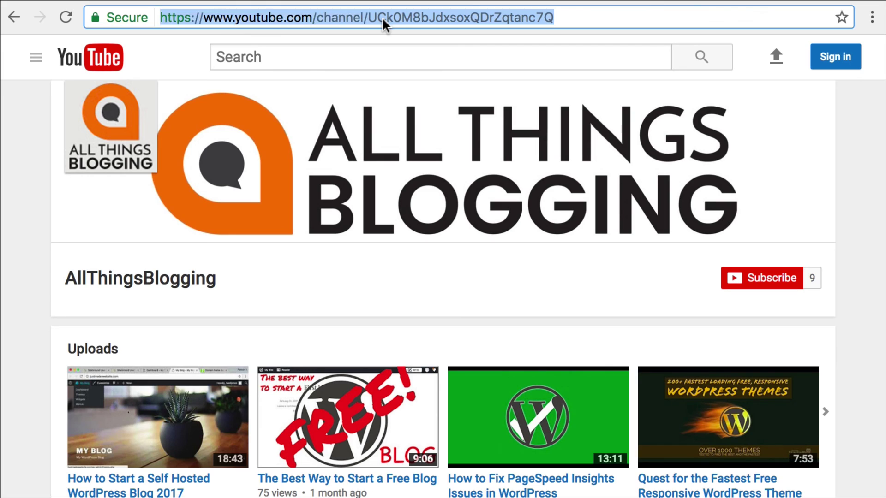
{"action": "double_click", "coordinate": [383, 19]}
{"action": "left_click_drag", "start_coordinate": [383, 19], "coordinate": [343, 20]}
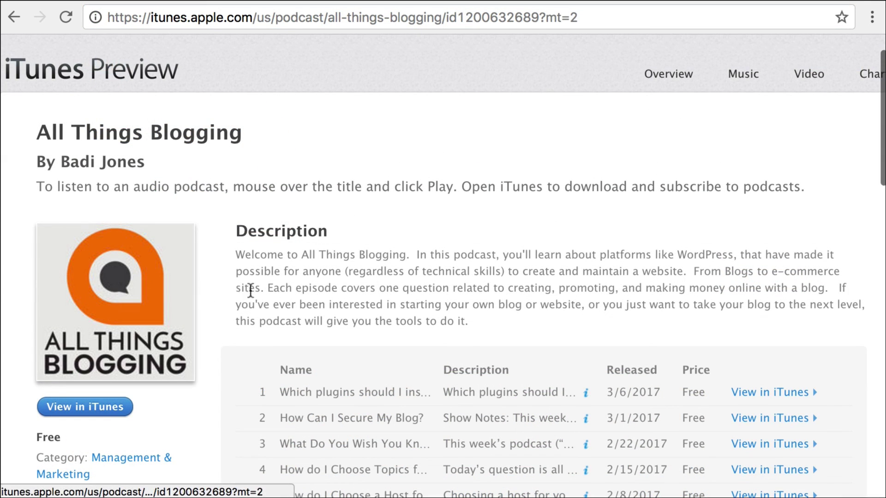
Step: Scroll allthingsblogging.com down past the six blog steps to the Quick Start Video Guide
{"action": "scroll", "coordinate": [333, 223], "scroll_direction": "down", "scroll_amount": 3}
{"action": "scroll", "coordinate": [333, 224], "scroll_direction": "up", "scroll_amount": 1}
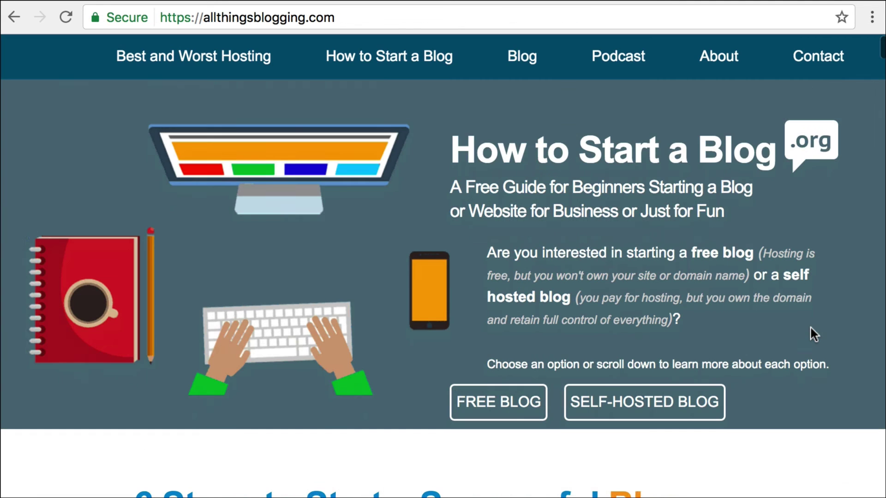
{"action": "scroll", "coordinate": [810, 326], "scroll_direction": "down", "scroll_amount": 4}
{"action": "scroll", "coordinate": [825, 357], "scroll_direction": "down", "scroll_amount": 3}
{"action": "scroll", "coordinate": [825, 360], "scroll_direction": "down", "scroll_amount": 5}
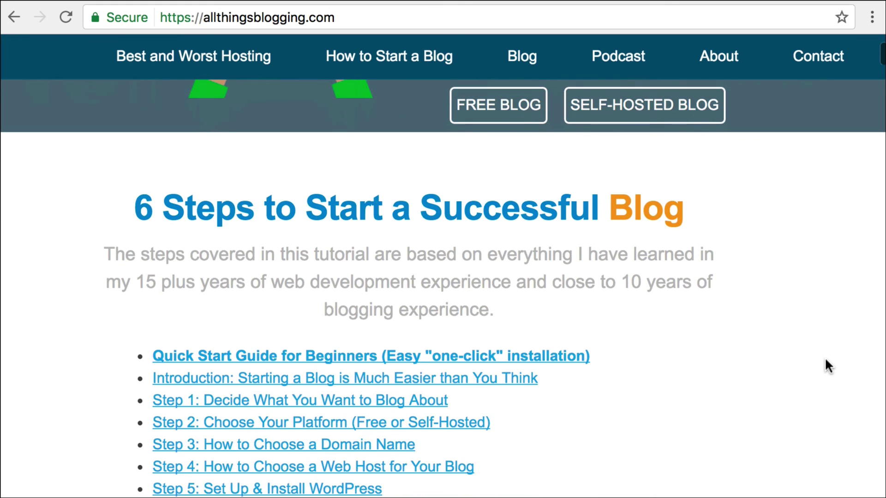
{"action": "scroll", "coordinate": [825, 360], "scroll_direction": "down", "scroll_amount": 12}
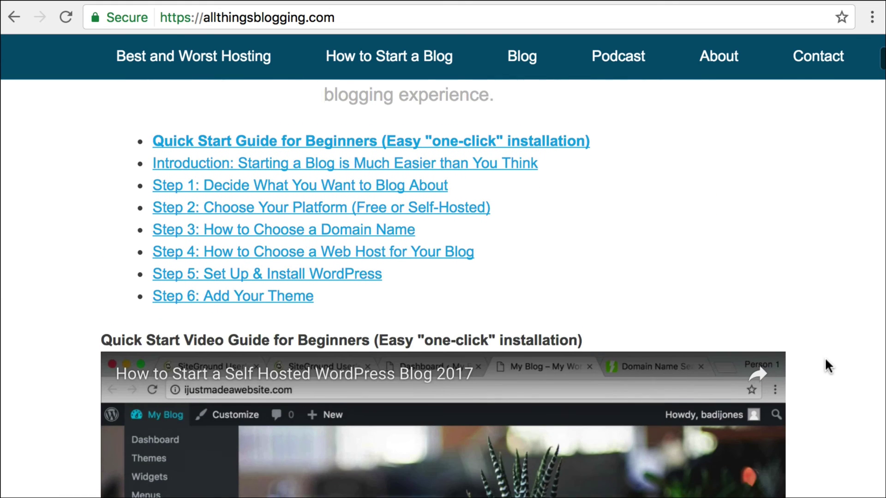